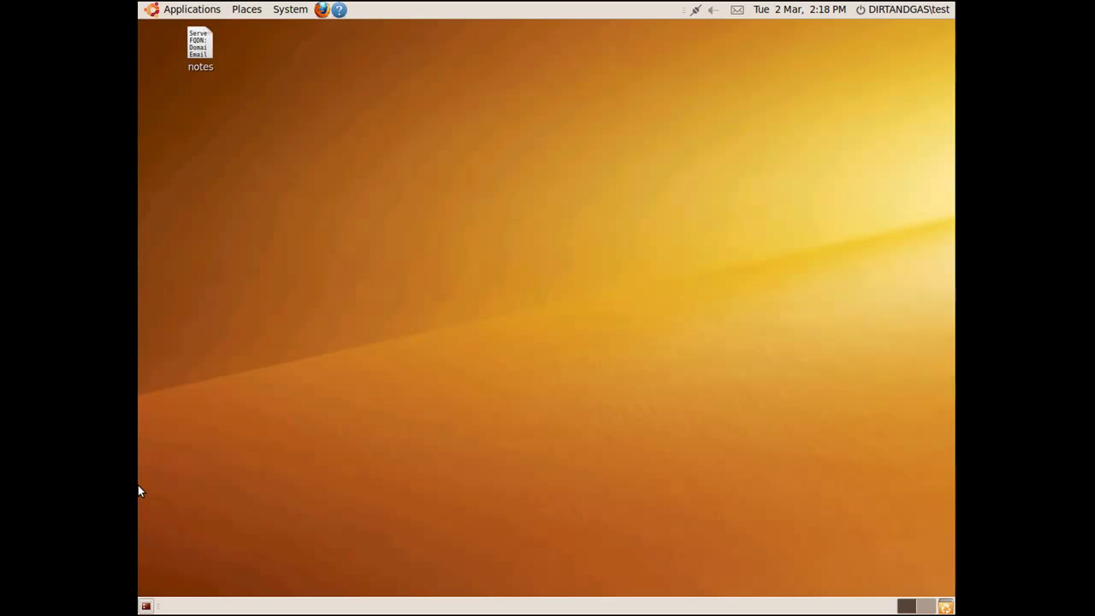
- Launch Synaptic Package Manager from the System > Administration menu
{"action": "left_click", "coordinate": [297, 13]}
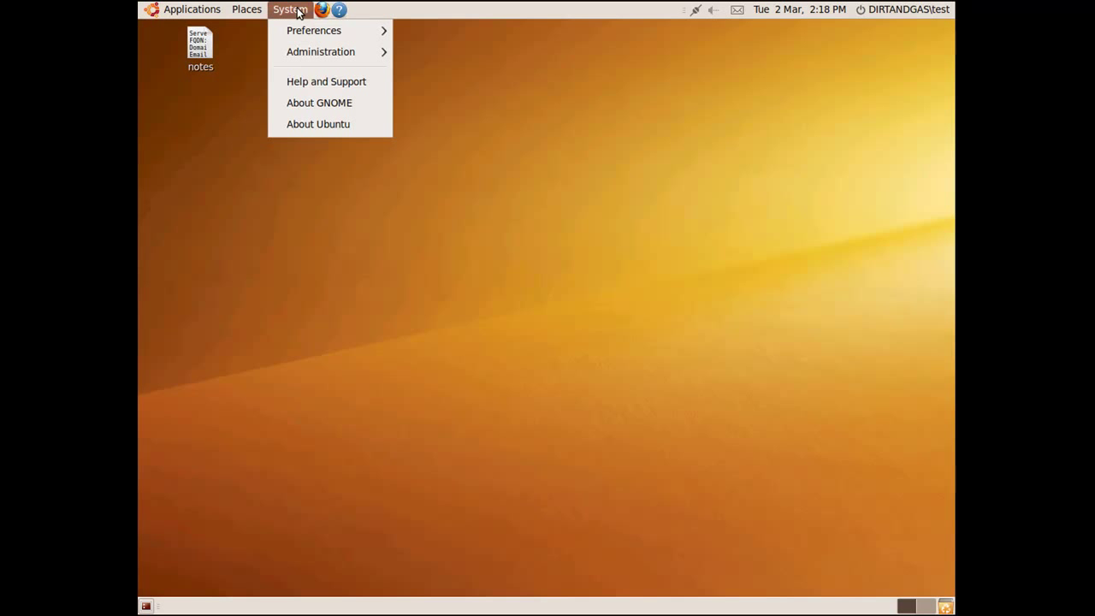
{"action": "mouse_move", "coordinate": [305, 53]}
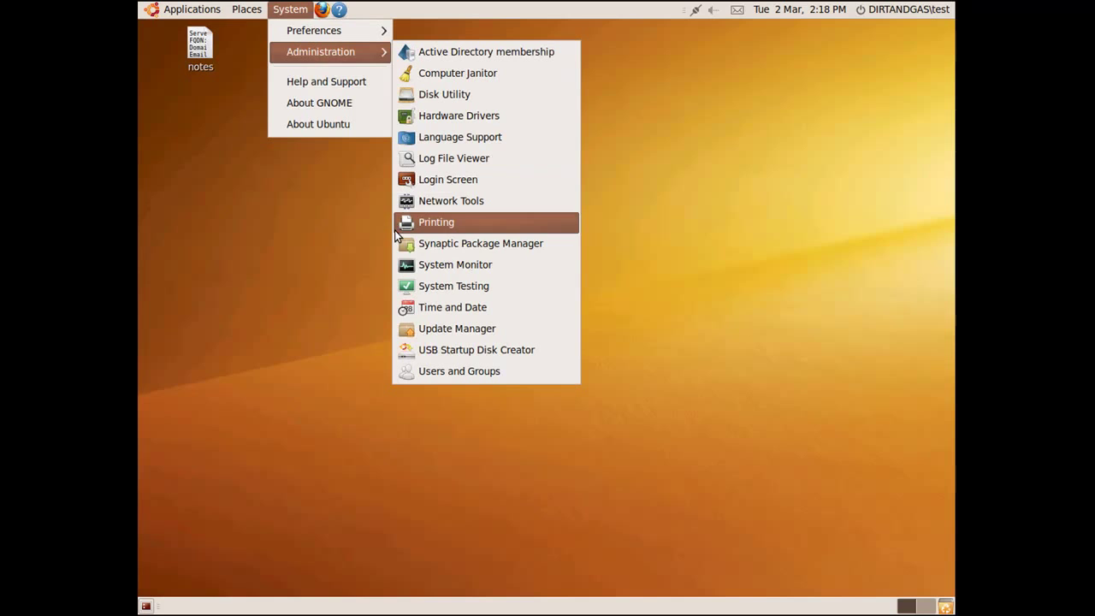
{"action": "left_click", "coordinate": [445, 243]}
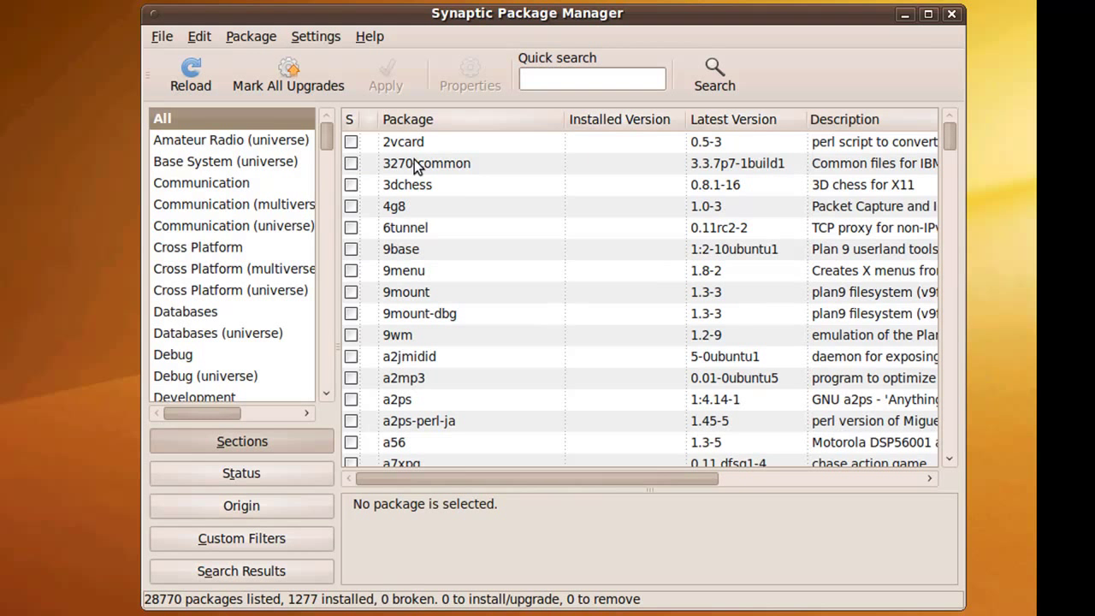
- Search 'evolution mapi' and mark evolution-mapi with its required dependencies for installation
{"action": "left_click", "coordinate": [540, 83]}
{"action": "type", "text": "evol"}
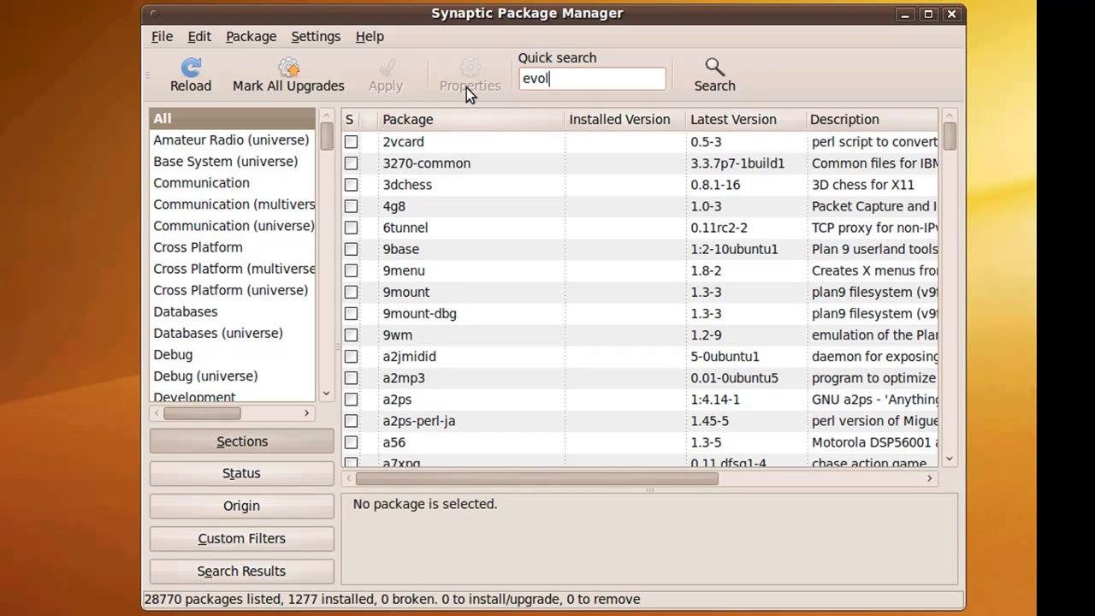
{"action": "type", "text": "ution mapi"}
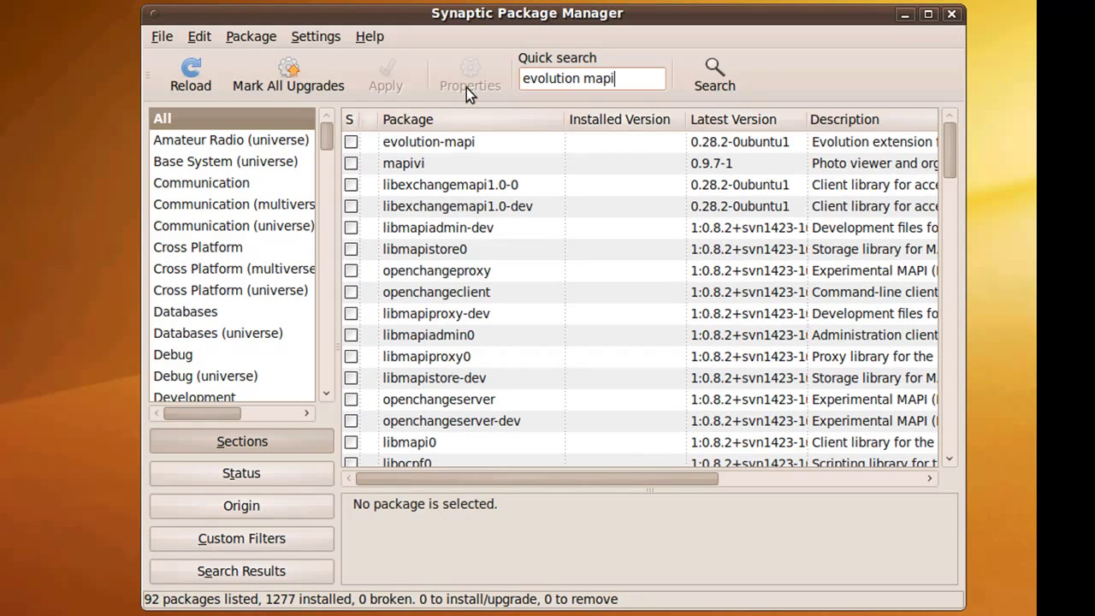
{"action": "left_click", "coordinate": [351, 142]}
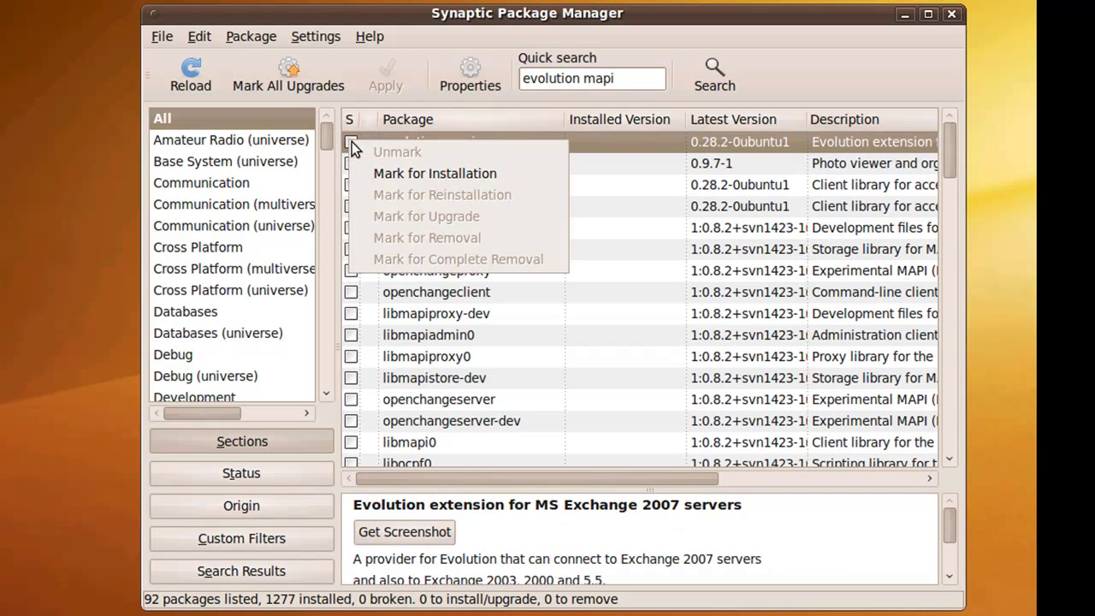
{"action": "left_click", "coordinate": [370, 176]}
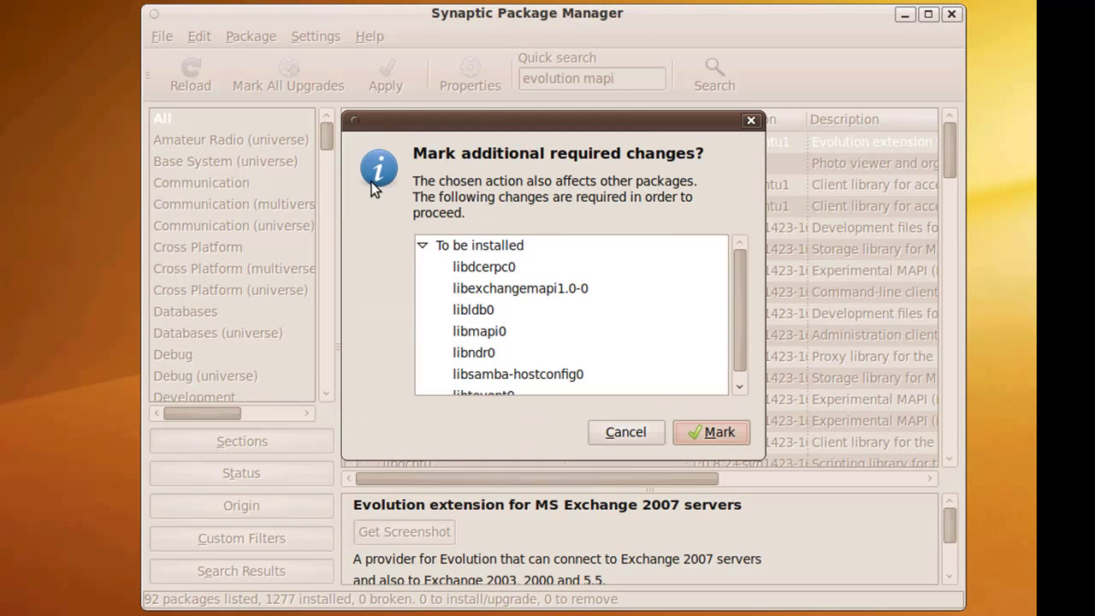
{"action": "left_click", "coordinate": [691, 428]}
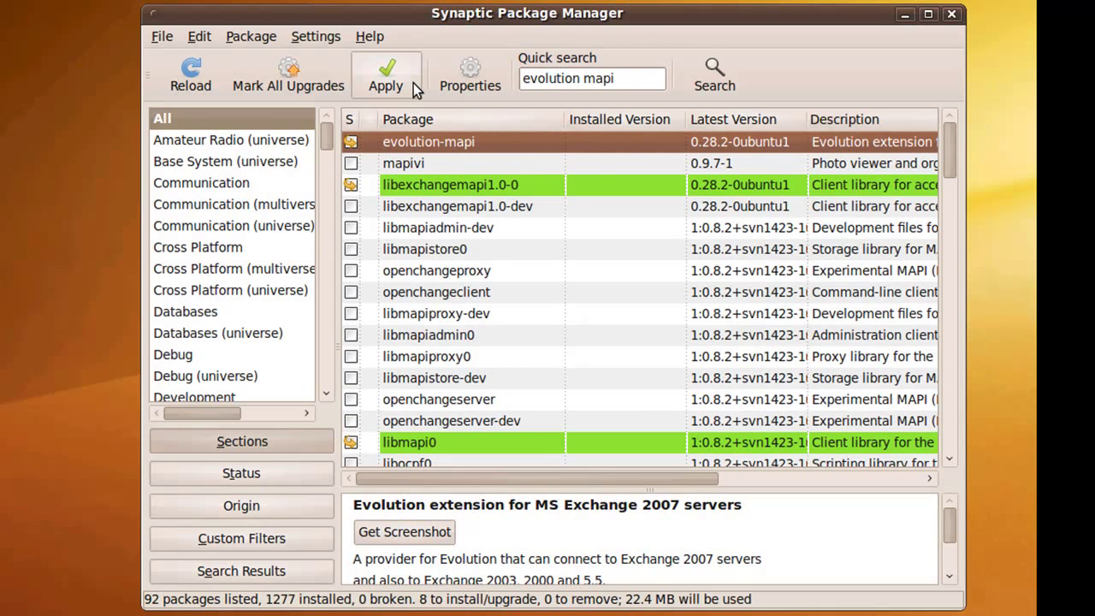
- Install the 8 marked packages, then start Evolution Mail from Applications > Internet
{"action": "left_click", "coordinate": [414, 83]}
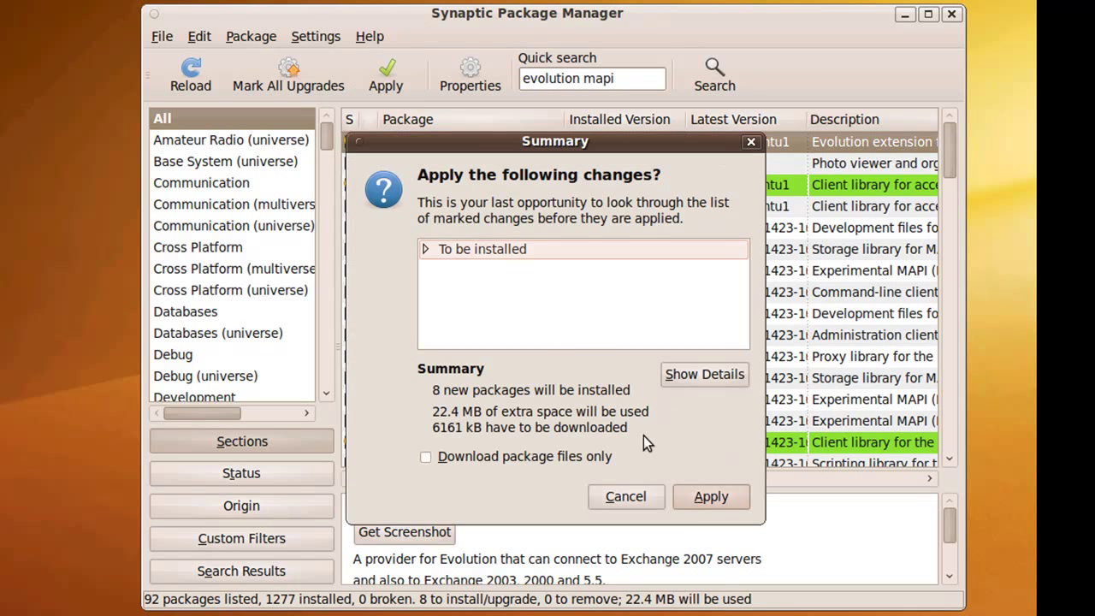
{"action": "left_click", "coordinate": [709, 496]}
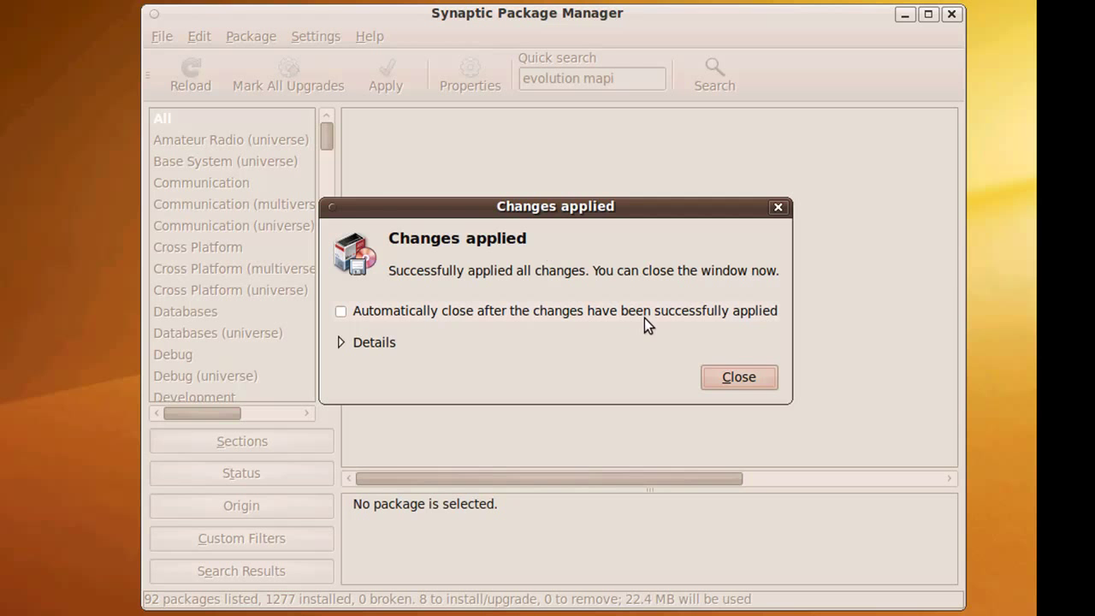
{"action": "left_click", "coordinate": [722, 382]}
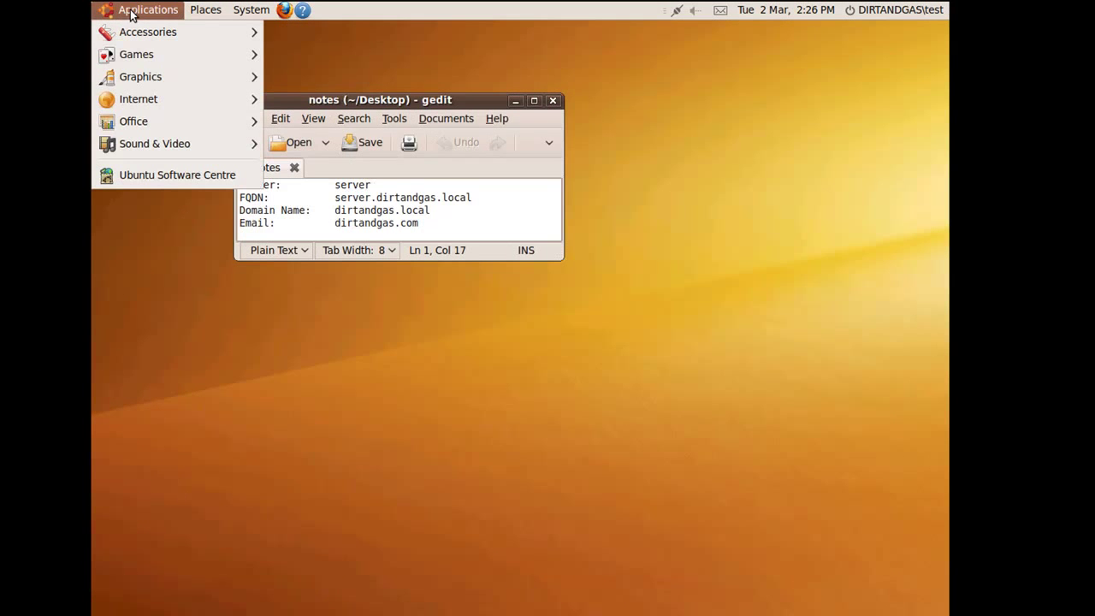
{"action": "mouse_move", "coordinate": [157, 101]}
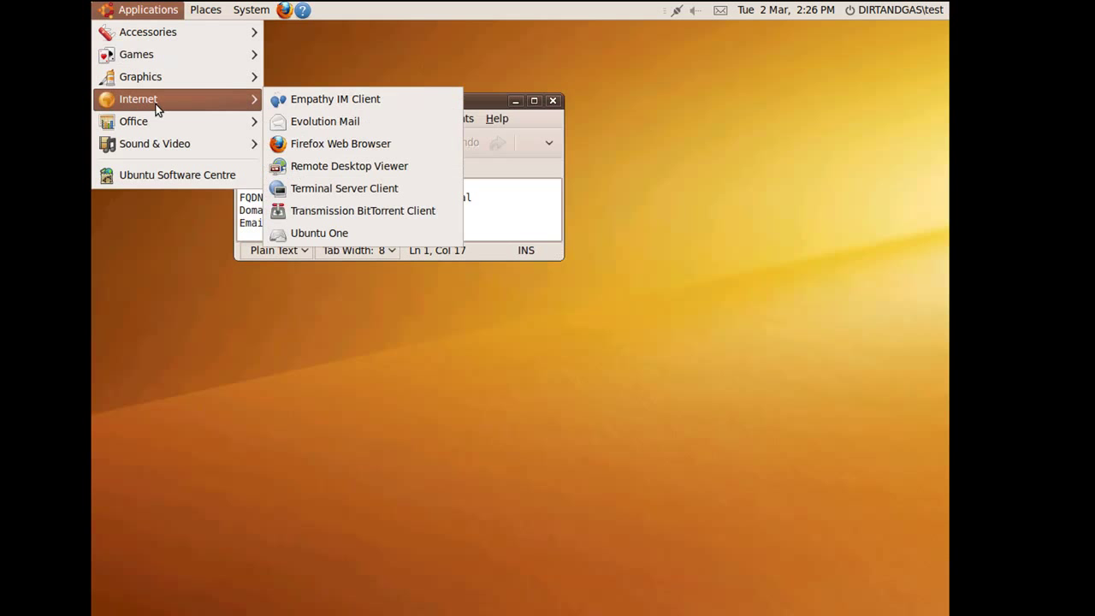
{"action": "left_click", "coordinate": [285, 124]}
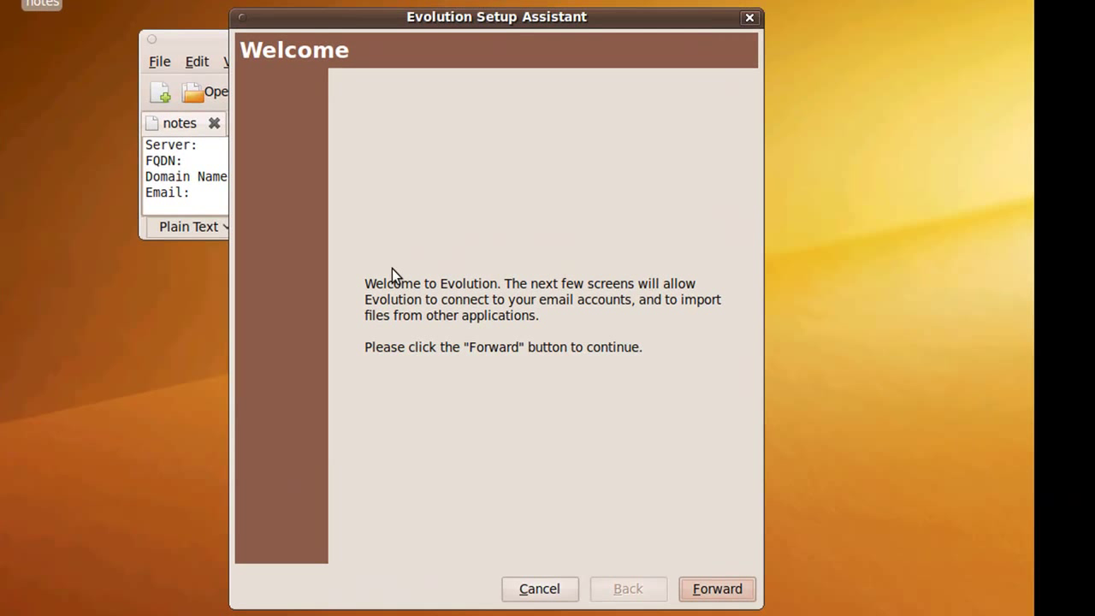
- Skip the Welcome and Restore from backup pages without restoring anything
{"action": "left_click", "coordinate": [717, 589]}
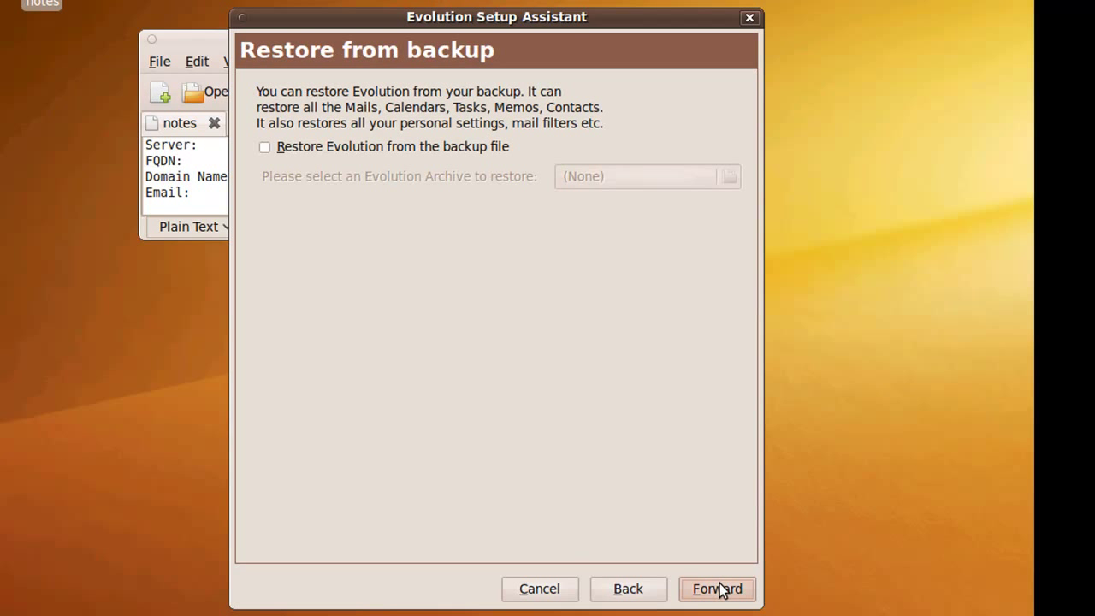
{"action": "left_click", "coordinate": [719, 585]}
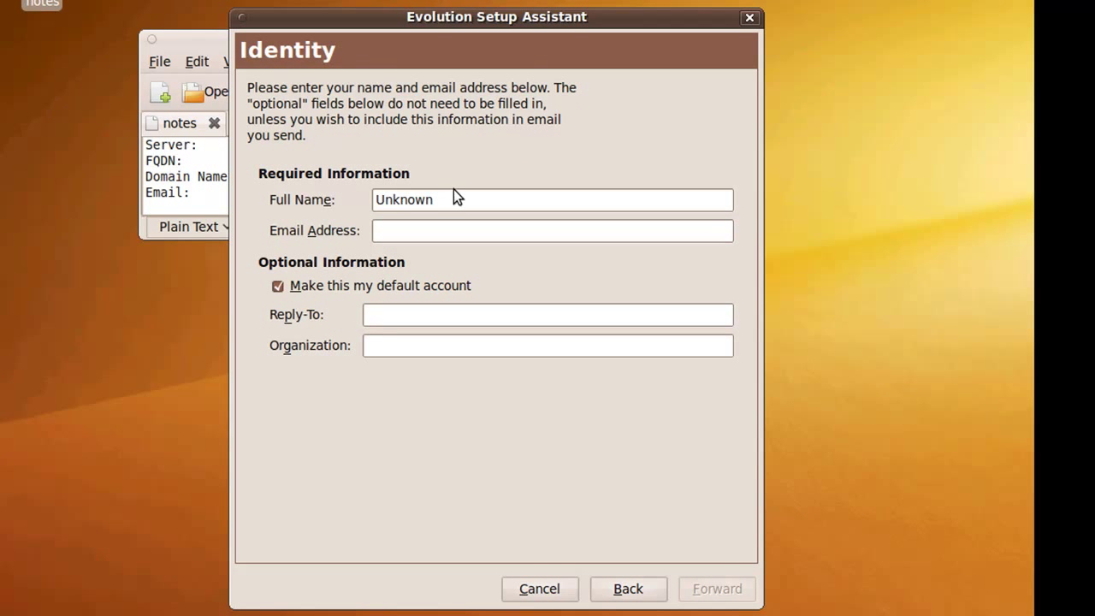
- Replace the Unknown full name and enter the account's e-mail address on the Identity page
{"action": "left_click_drag", "start_coordinate": [465, 198], "coordinate": [361, 203]}
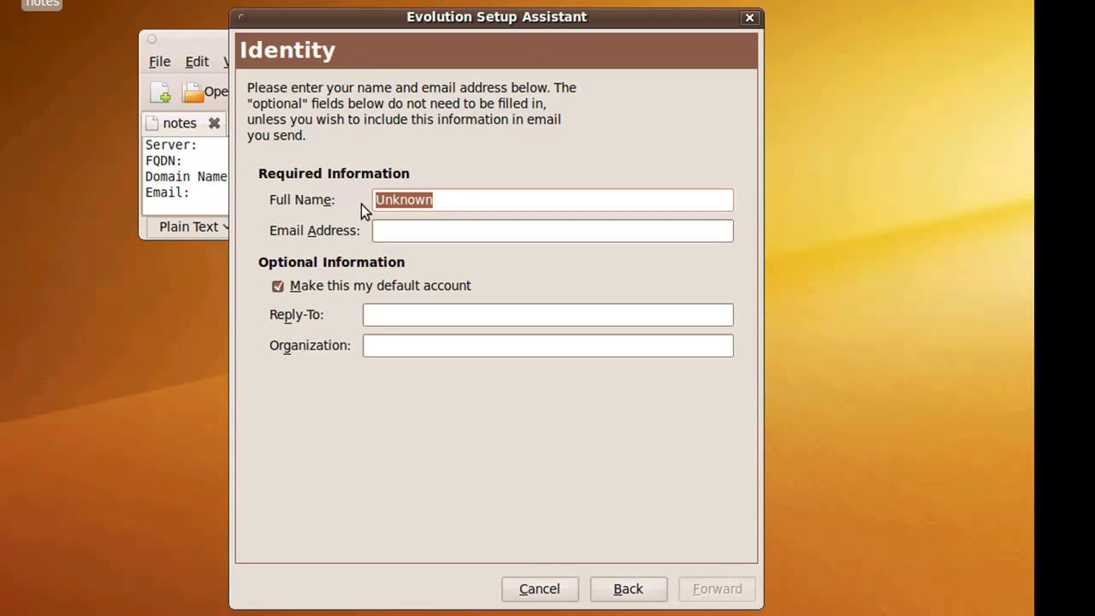
{"action": "type", "text": "test"}
{"action": "left_click", "coordinate": [417, 233]}
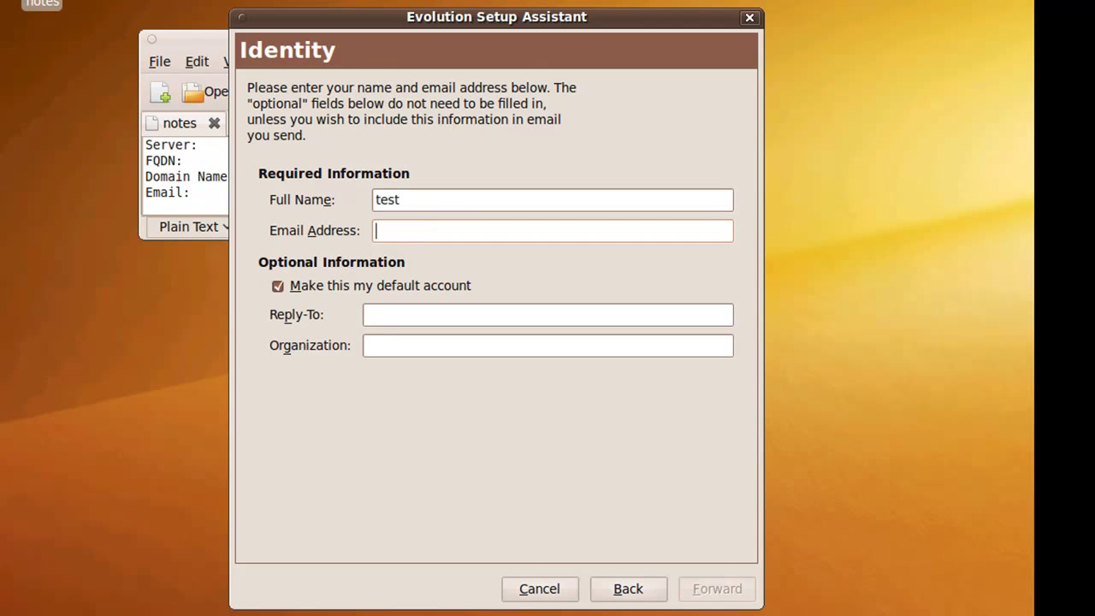
{"action": "left_click_drag", "start_coordinate": [384, 15], "coordinate": [612, 14]}
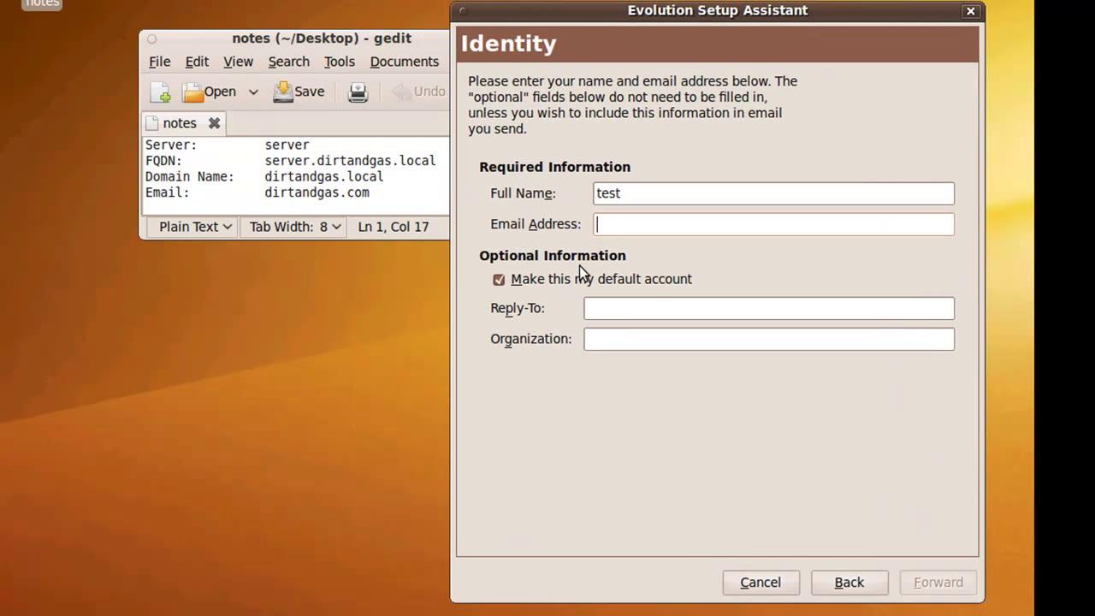
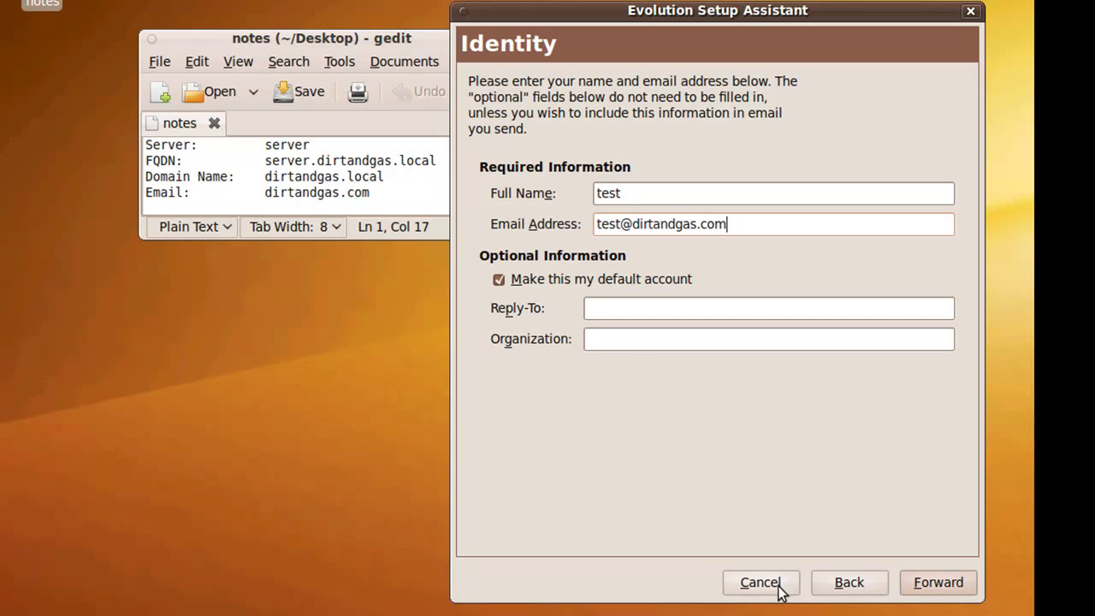
- Choose Exchange MAPI as the receiving server type
{"action": "left_click", "coordinate": [918, 584]}
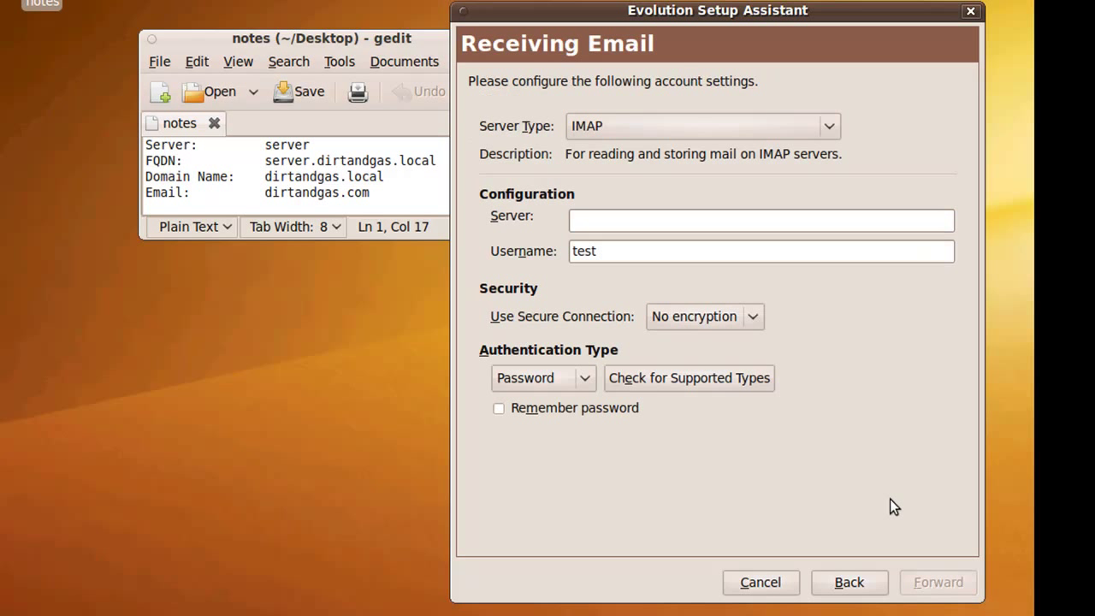
{"action": "left_click", "coordinate": [646, 125]}
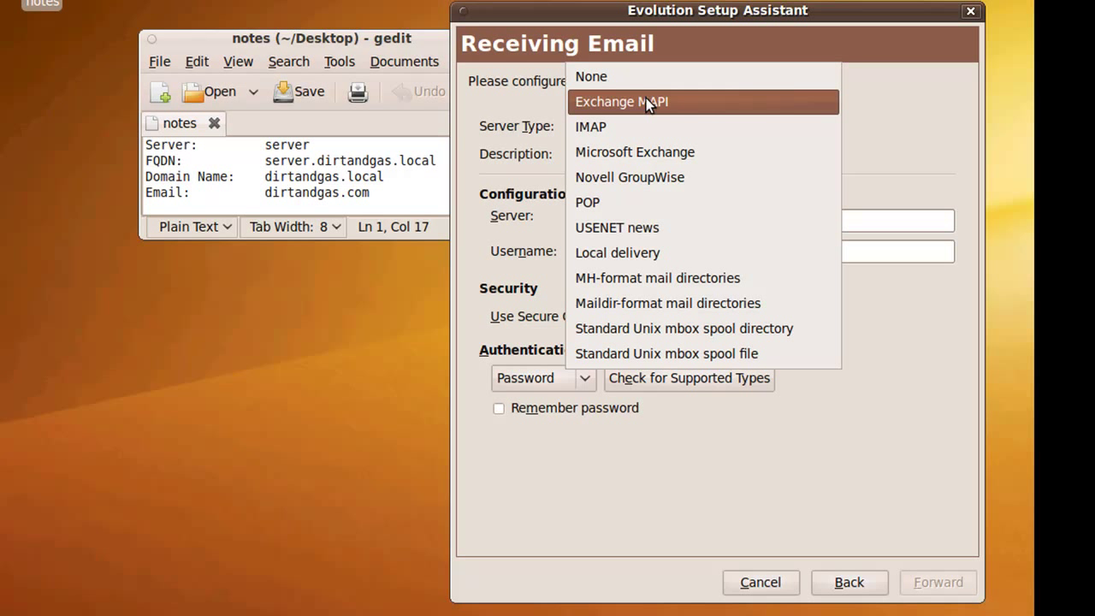
{"action": "left_click", "coordinate": [646, 101]}
- Enter server name 'server', the account username and the domain name
{"action": "left_click", "coordinate": [629, 246]}
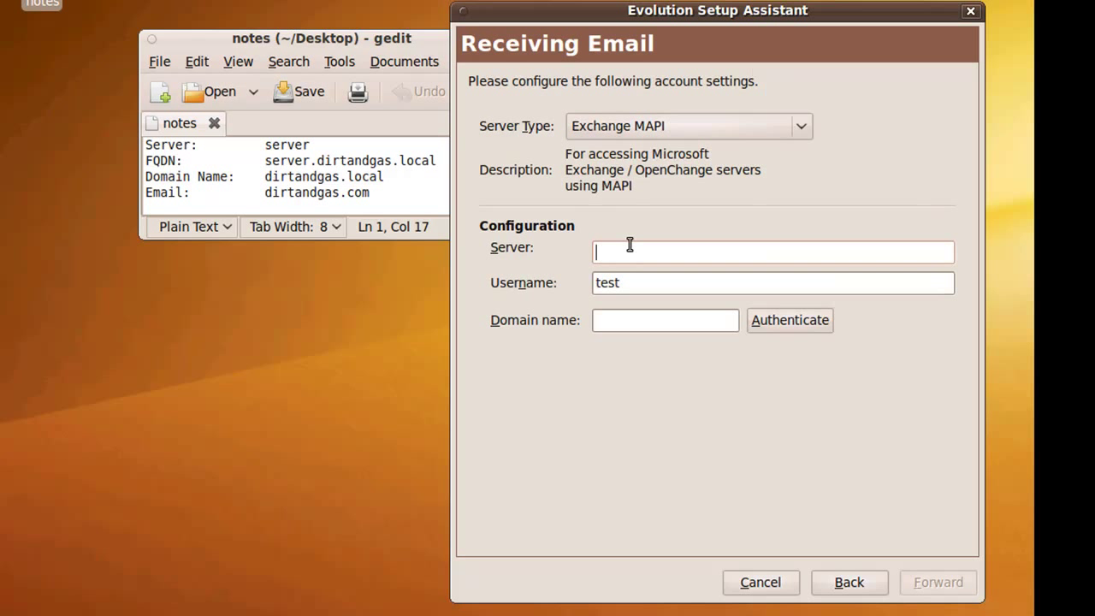
{"action": "left_click_drag", "start_coordinate": [311, 144], "coordinate": [265, 143]}
{"action": "left_click", "coordinate": [611, 255]}
{"action": "middle_click", "coordinate": [612, 255]}
{"action": "double_click", "coordinate": [634, 283]}
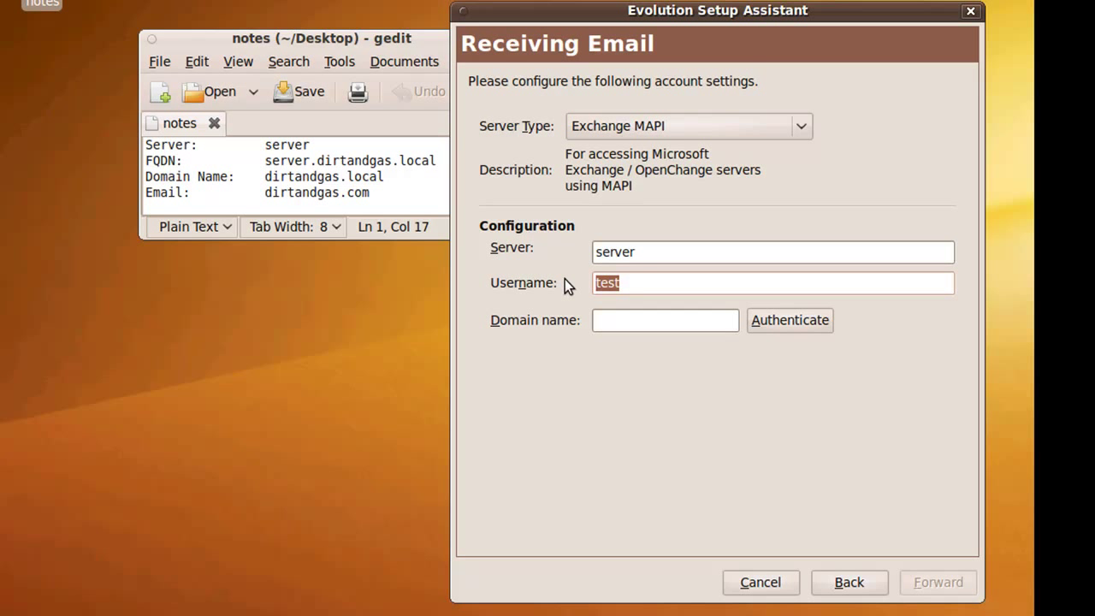
{"action": "type", "text": "test"}
{"action": "key", "text": "Tab"}
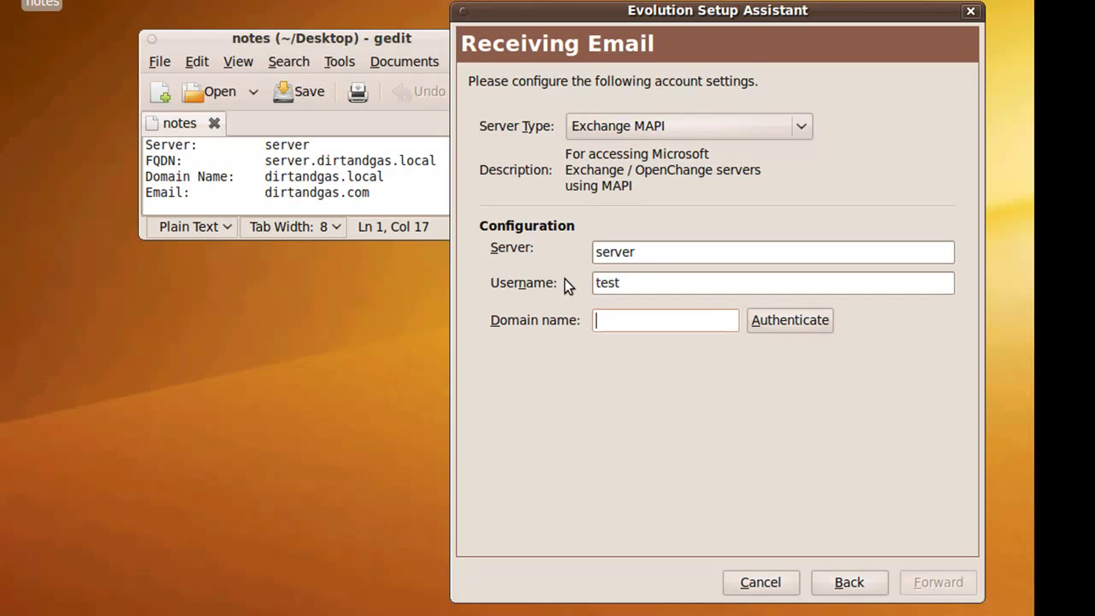
{"action": "type", "text": "dirtandgas"}
- Authenticate against the Exchange server with the account password and dismiss the success message
{"action": "left_click", "coordinate": [760, 324]}
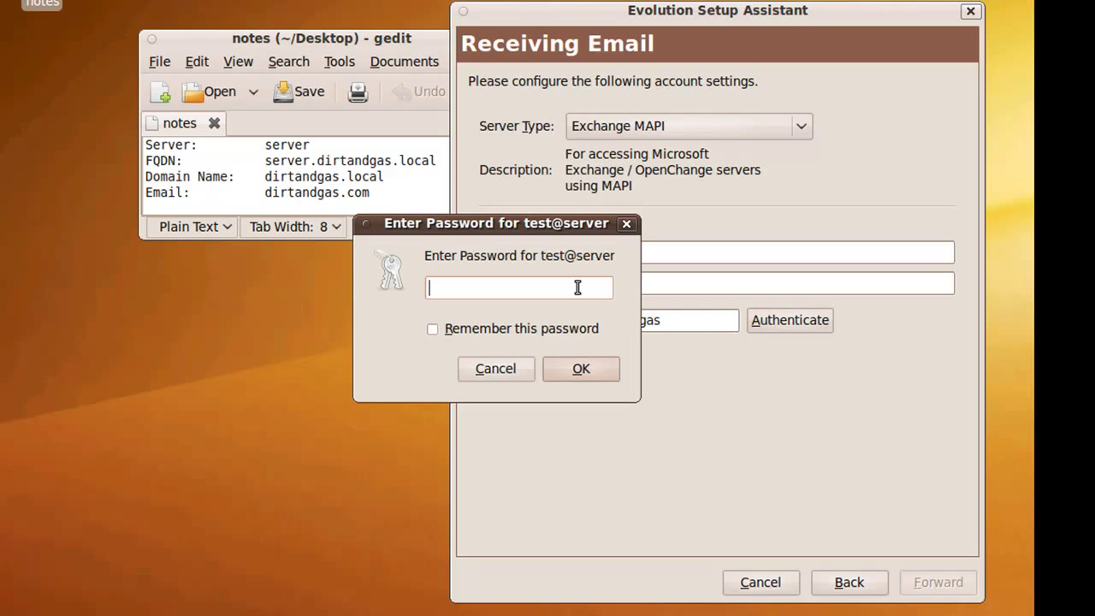
{"action": "type", "text": "password"}
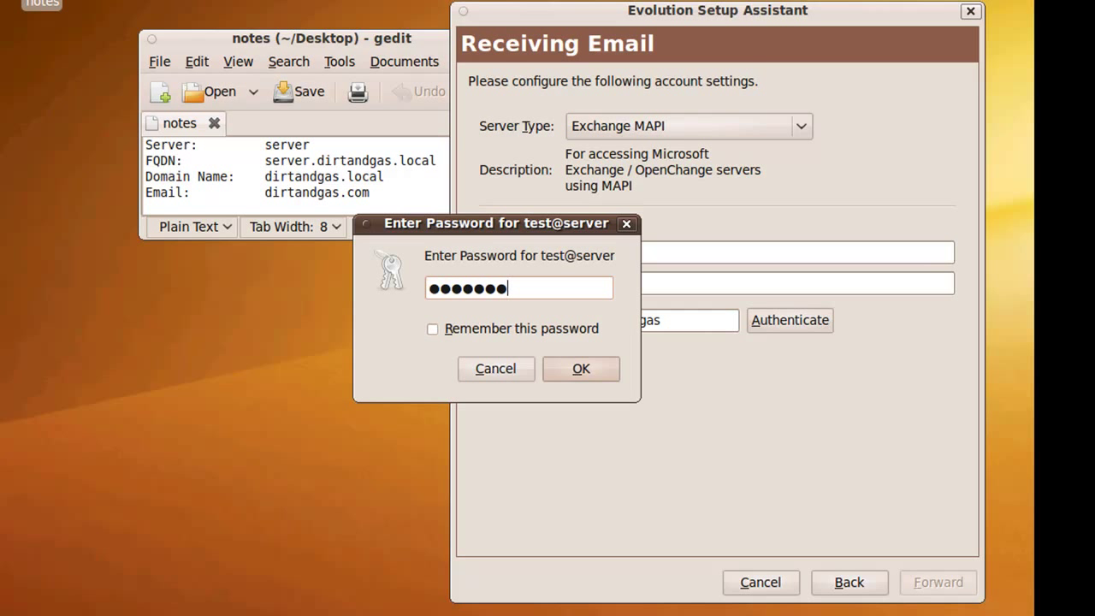
{"action": "key", "text": "Return"}
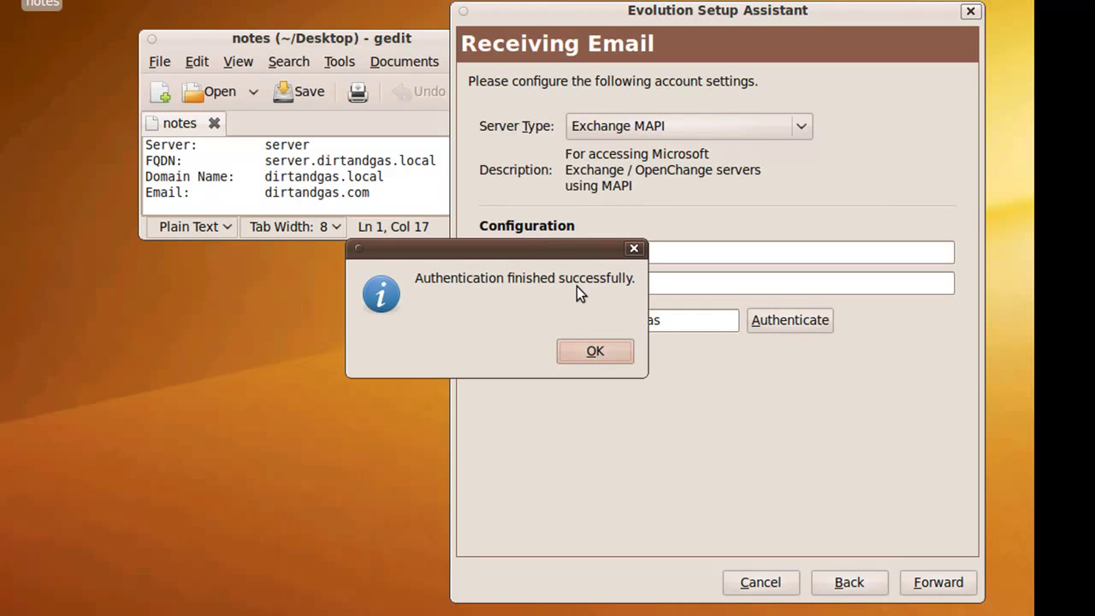
{"action": "left_click_drag", "start_coordinate": [580, 253], "coordinate": [490, 262]}
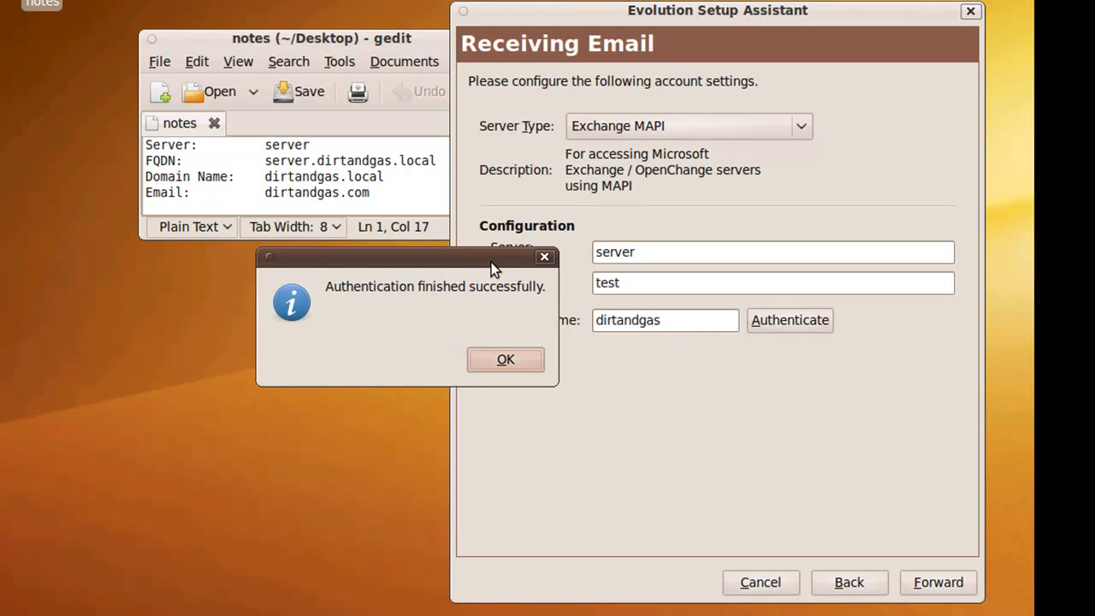
{"action": "left_click", "coordinate": [503, 360]}
- Check all folders for new messages every 5 minutes and synchronize the account locally
{"action": "left_click", "coordinate": [931, 585]}
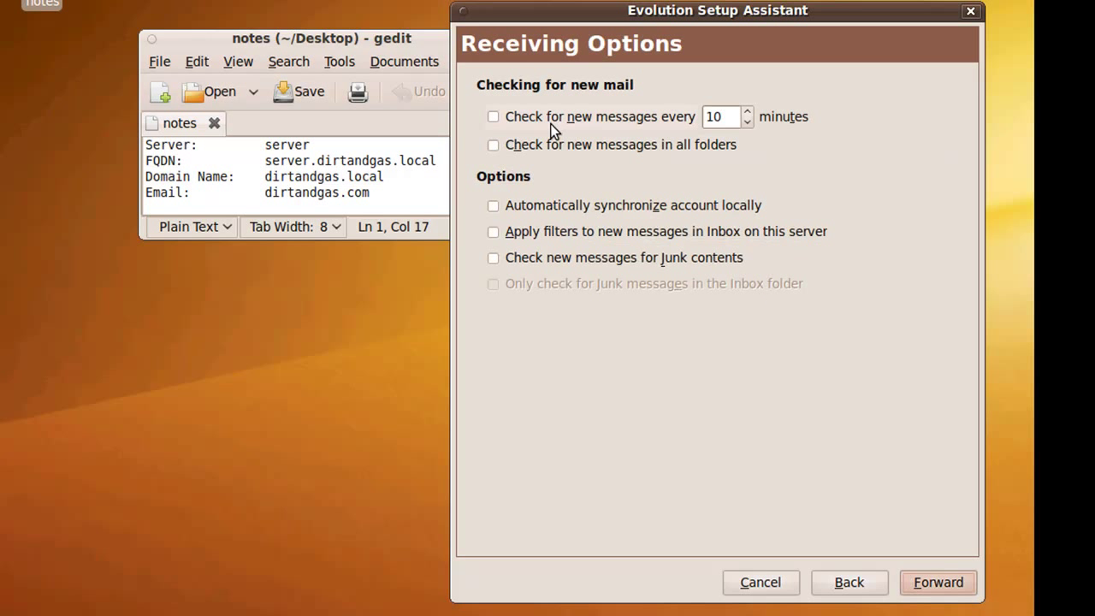
{"action": "left_click", "coordinate": [541, 115]}
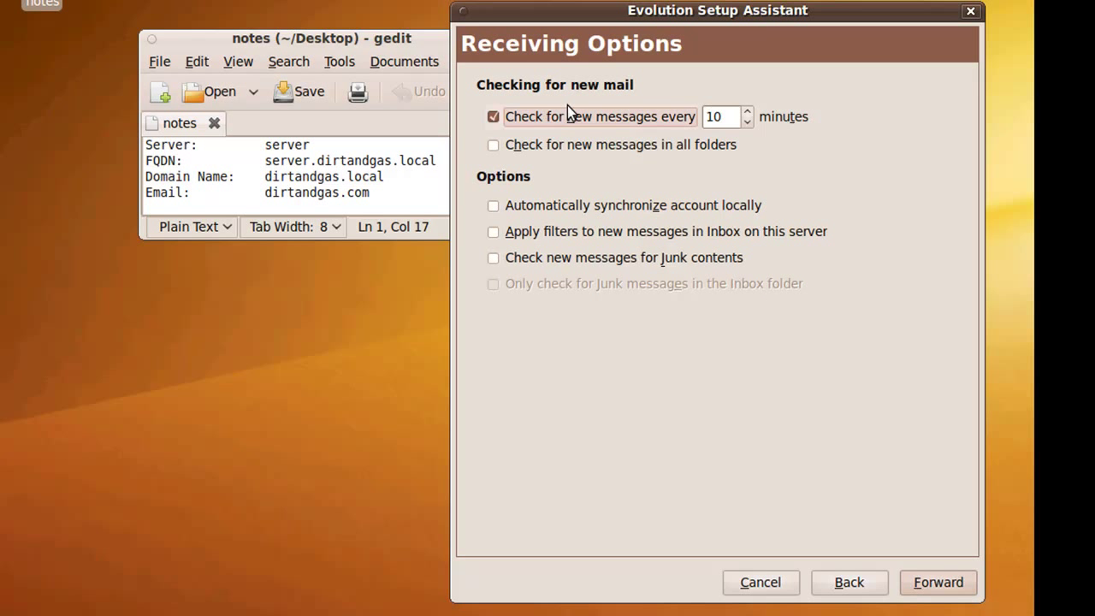
{"action": "double_click", "coordinate": [737, 116]}
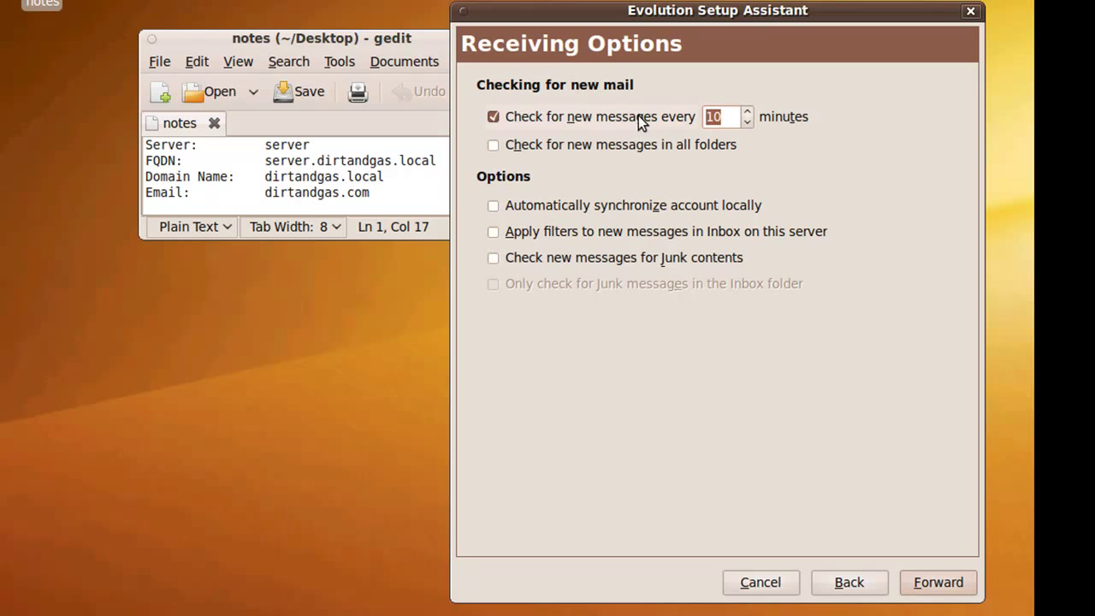
{"action": "type", "text": "5"}
{"action": "left_click", "coordinate": [493, 145]}
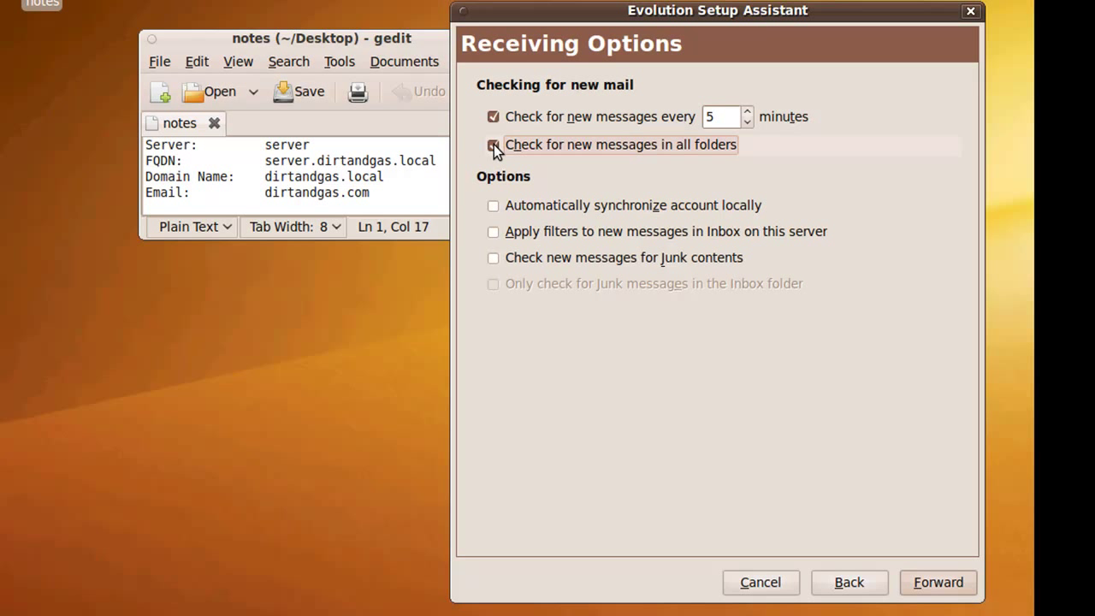
{"action": "left_click", "coordinate": [493, 207]}
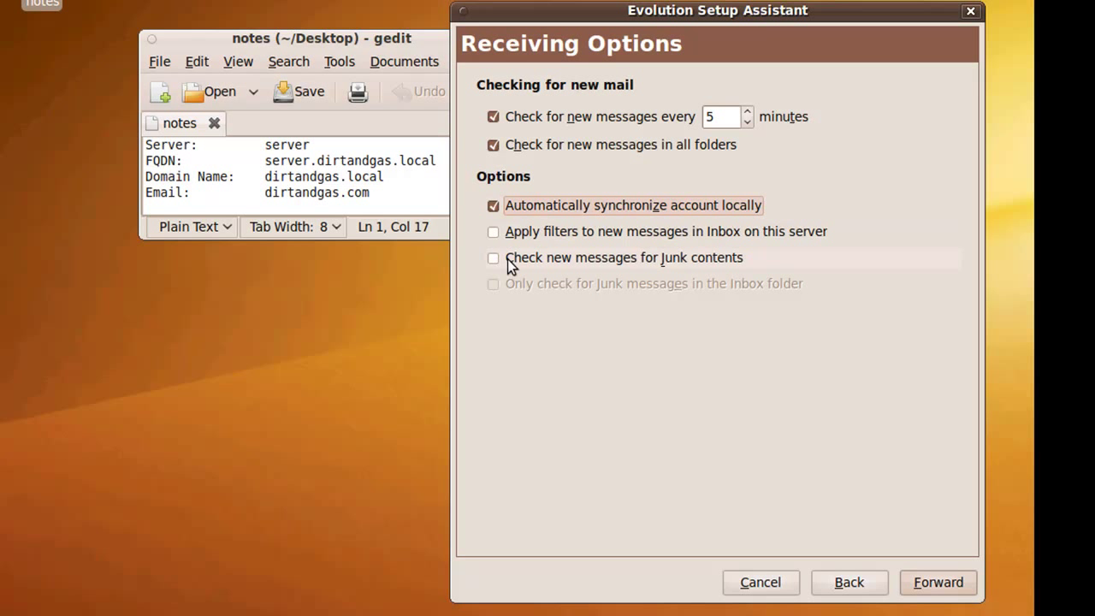
{"action": "left_click", "coordinate": [932, 584]}
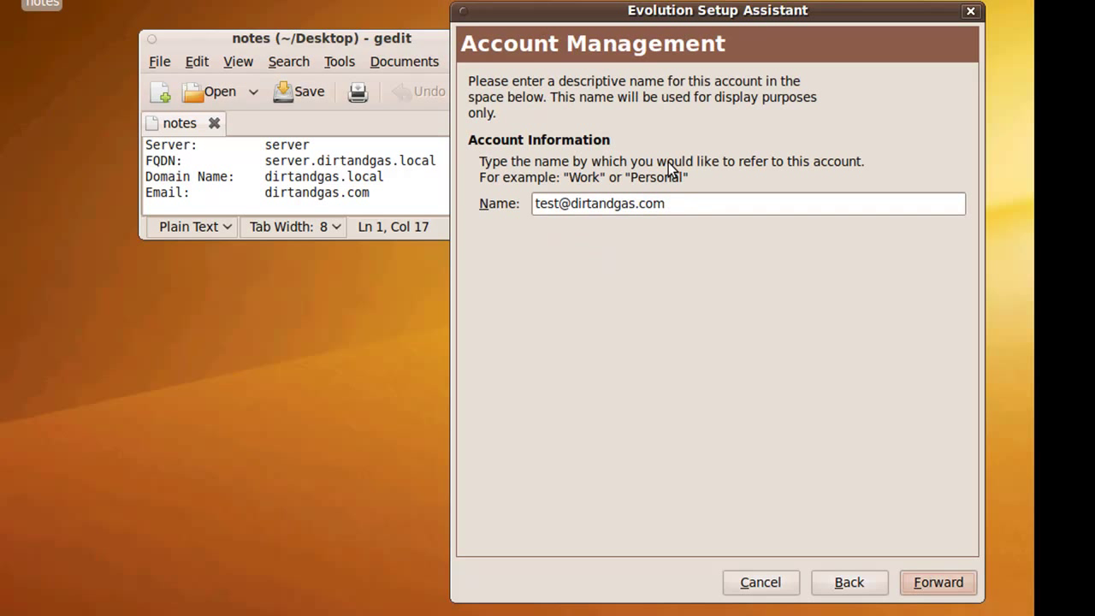
- Append ' (Work)' to the account's display name and continue to the Done page
{"action": "left_click", "coordinate": [698, 203]}
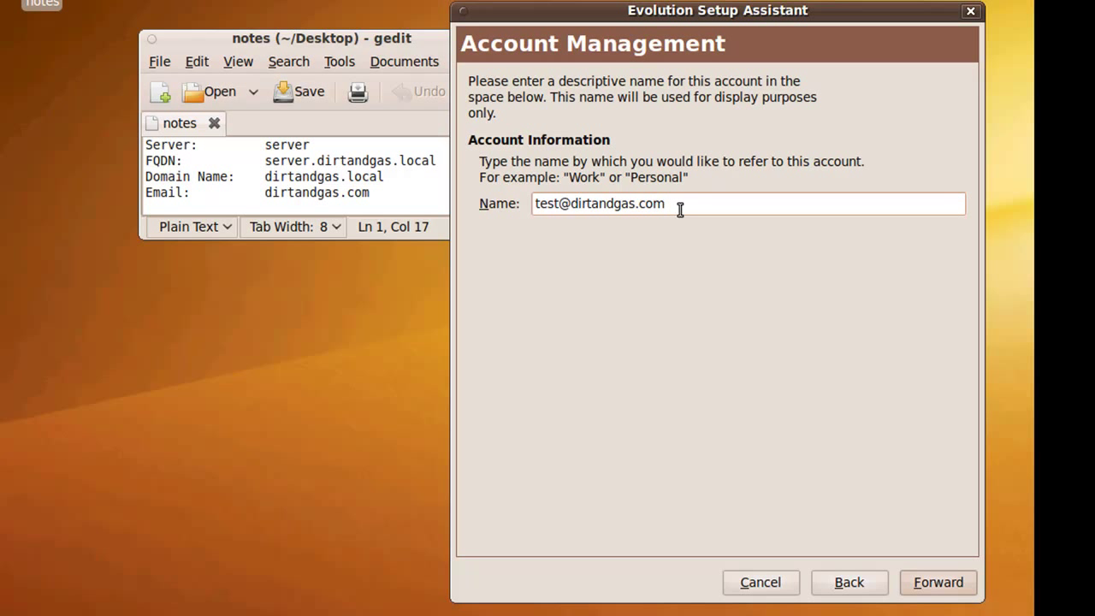
{"action": "type", "text": "(Worl"}
{"action": "key", "text": "BackSpace"}
{"action": "key", "text": "BackSpace"}
{"action": "type", "text": "ork)"}
{"action": "left_click", "coordinate": [930, 591]}
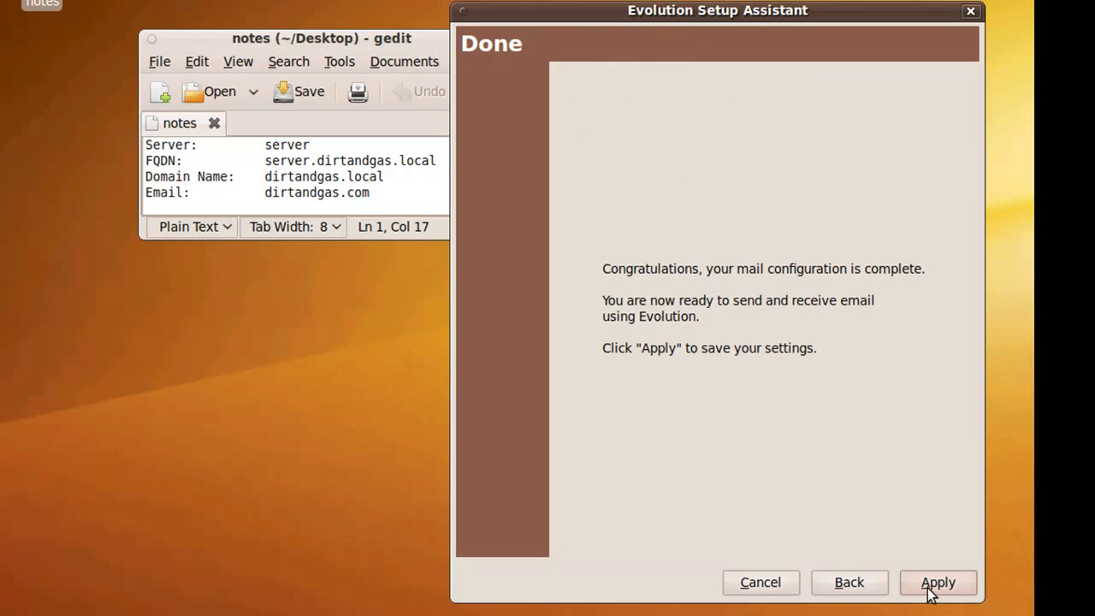
- Apply the new account settings on the Done page to finish setup
{"action": "left_click", "coordinate": [927, 588]}
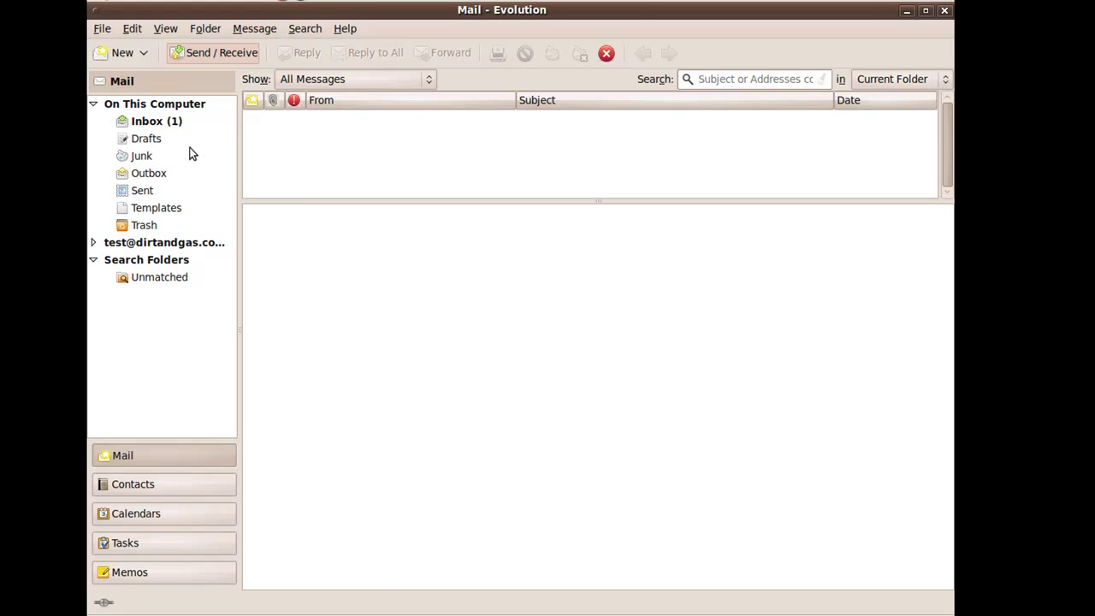
- Fetch new mail for all accounts and open the Exchange account's Mailbox Inbox
{"action": "left_click", "coordinate": [128, 124]}
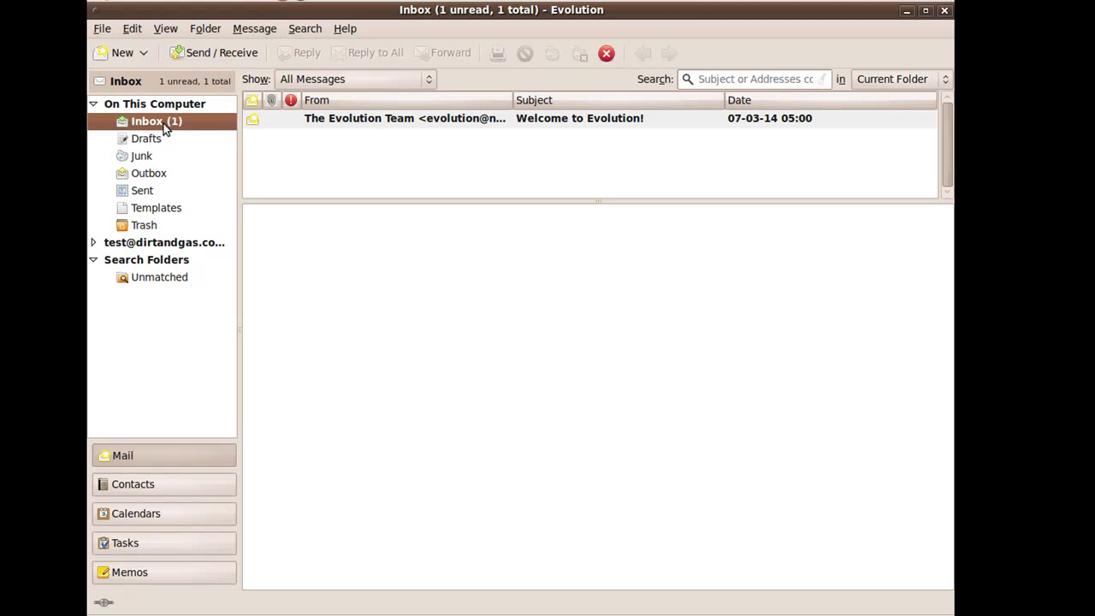
{"action": "left_click", "coordinate": [192, 61]}
{"action": "left_click", "coordinate": [94, 104]}
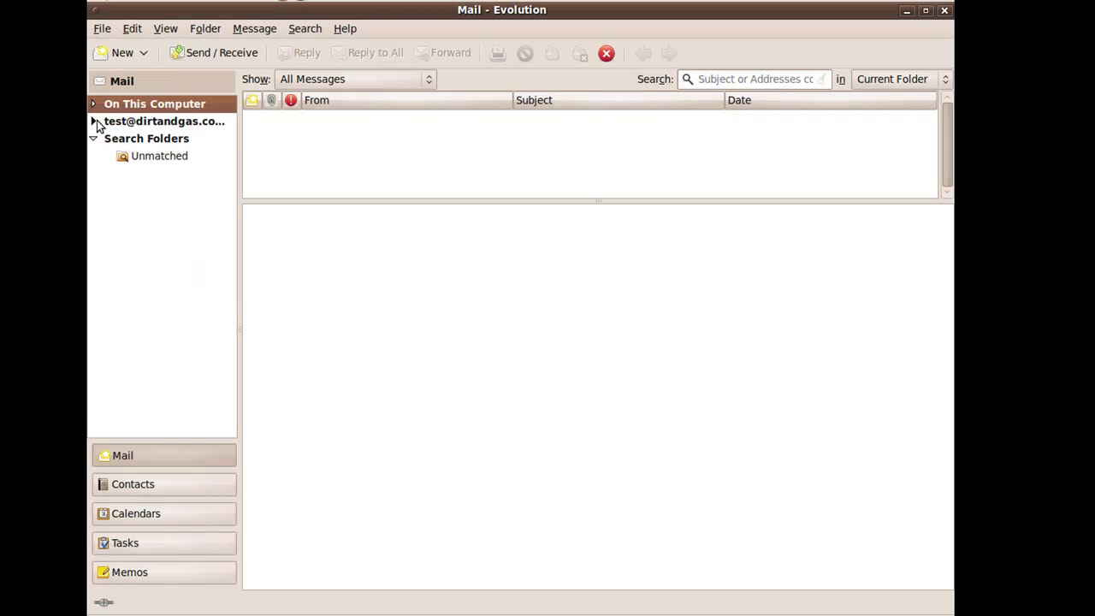
{"action": "left_click", "coordinate": [95, 121]}
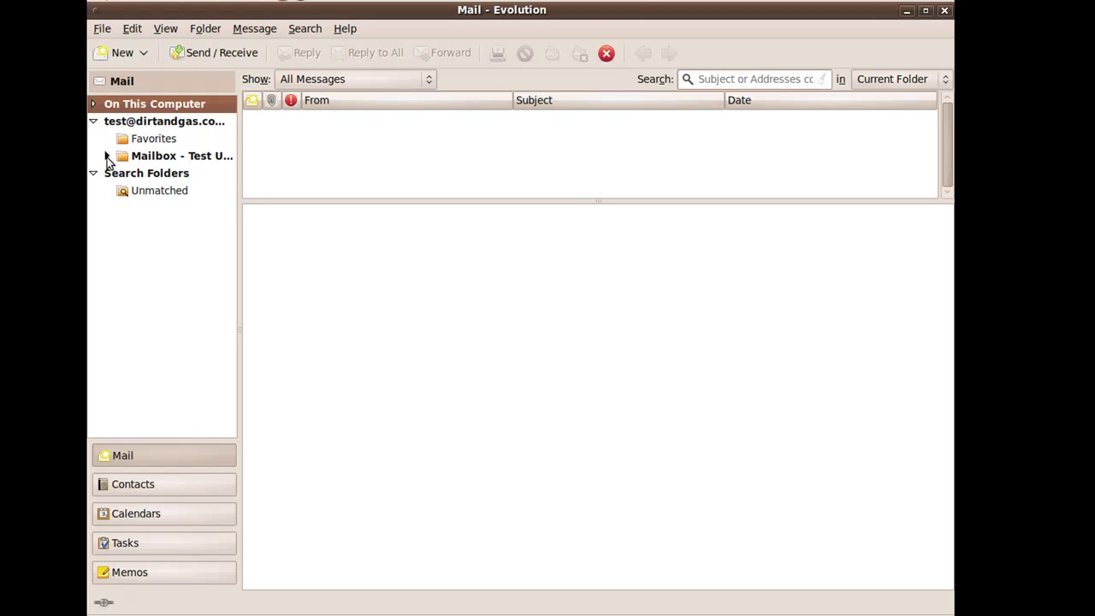
{"action": "left_click", "coordinate": [107, 156]}
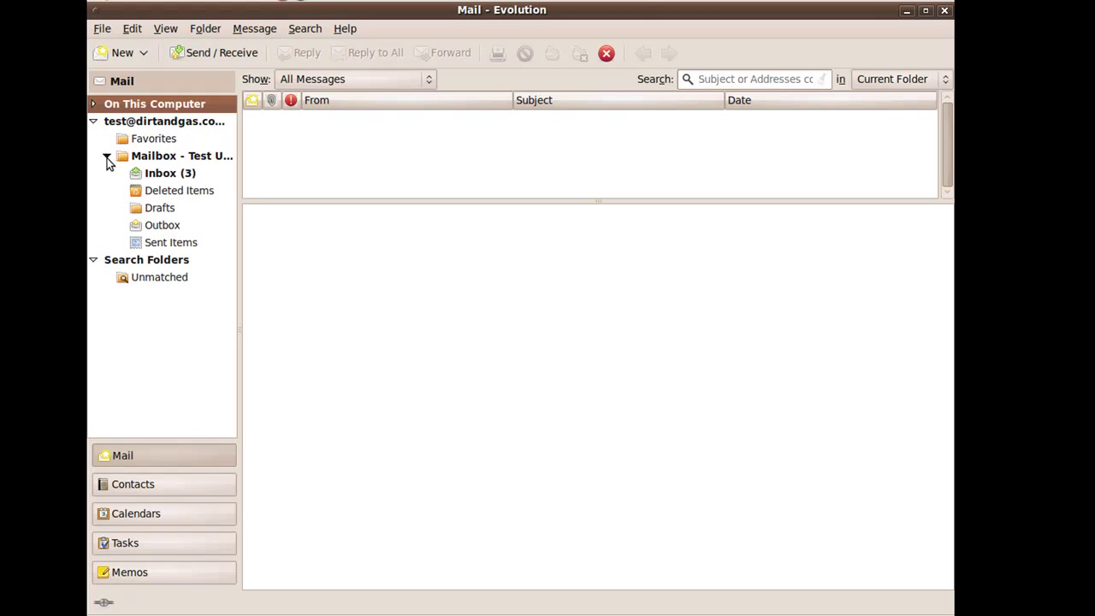
{"action": "left_click", "coordinate": [158, 173]}
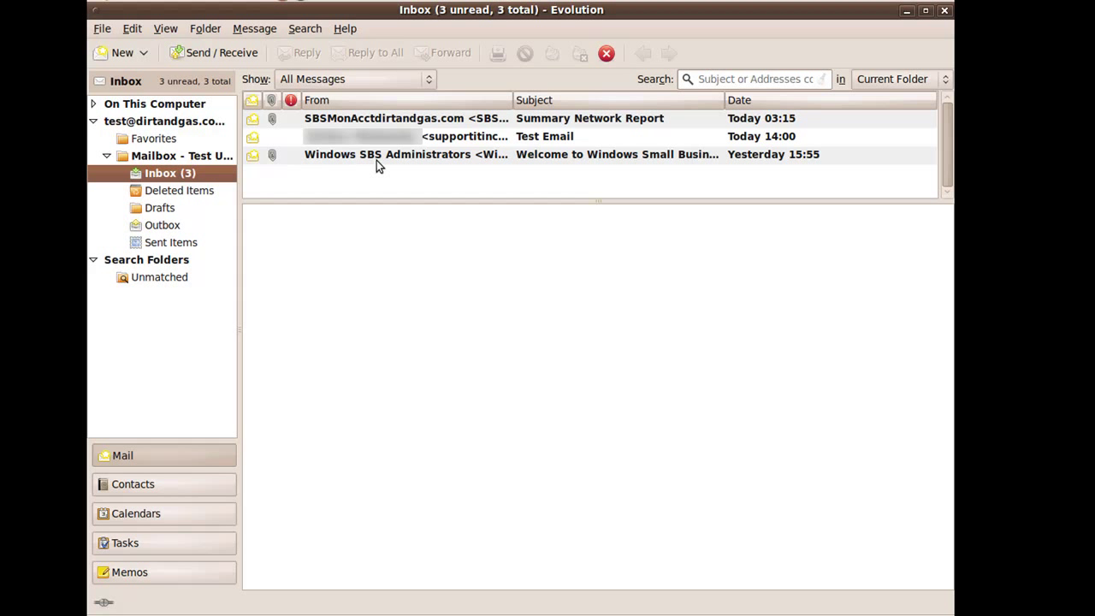
- Preview the Windows SBS welcome, Test Email and Summary Network Report messages
{"action": "left_click", "coordinate": [387, 159]}
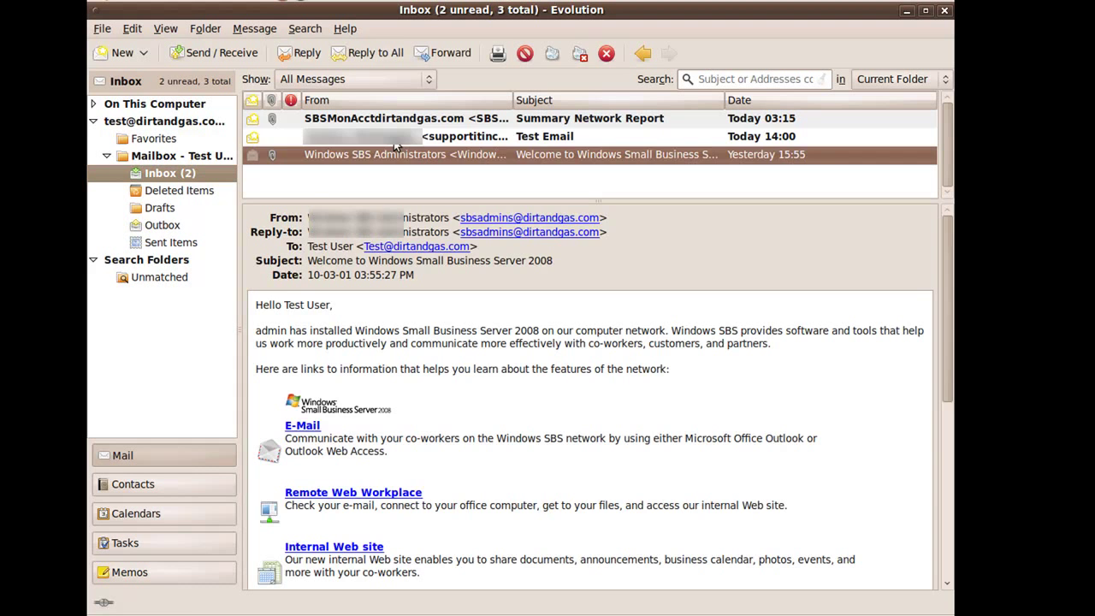
{"action": "left_click", "coordinate": [394, 140]}
{"action": "left_click", "coordinate": [398, 124]}
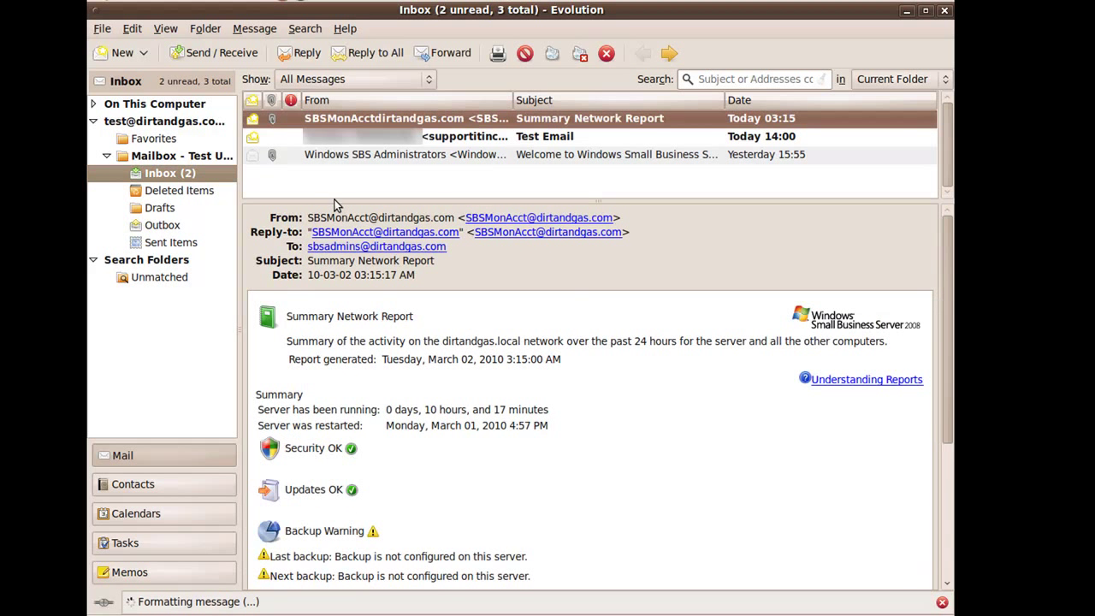
- View the Exchange Calendar, then open the empty Exchange Contacts address book
{"action": "left_click", "coordinate": [167, 516]}
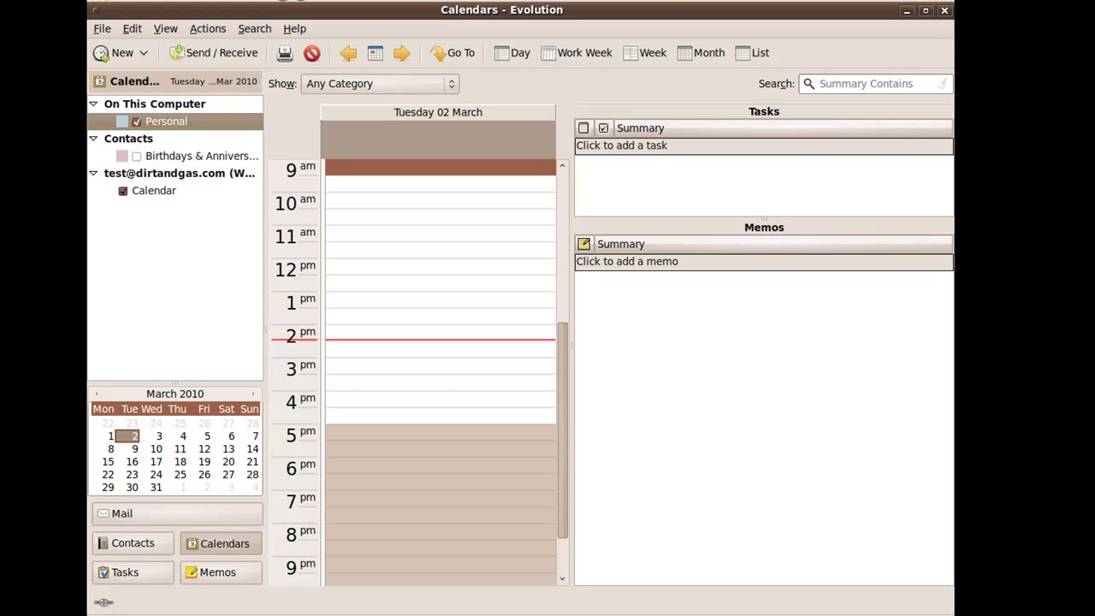
{"action": "left_click", "coordinate": [143, 541]}
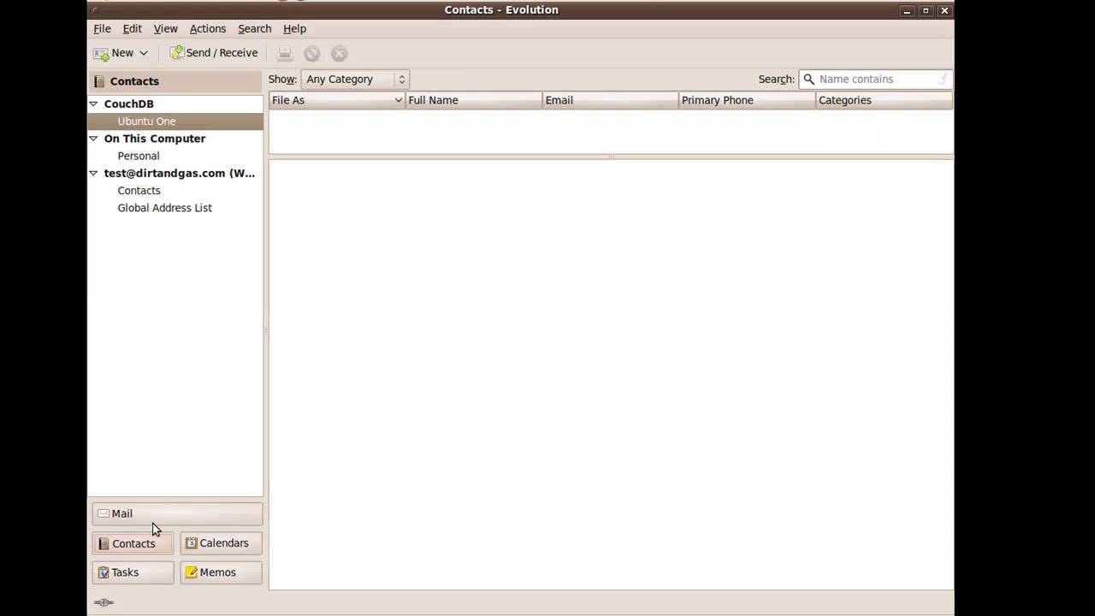
{"action": "left_click", "coordinate": [154, 193]}
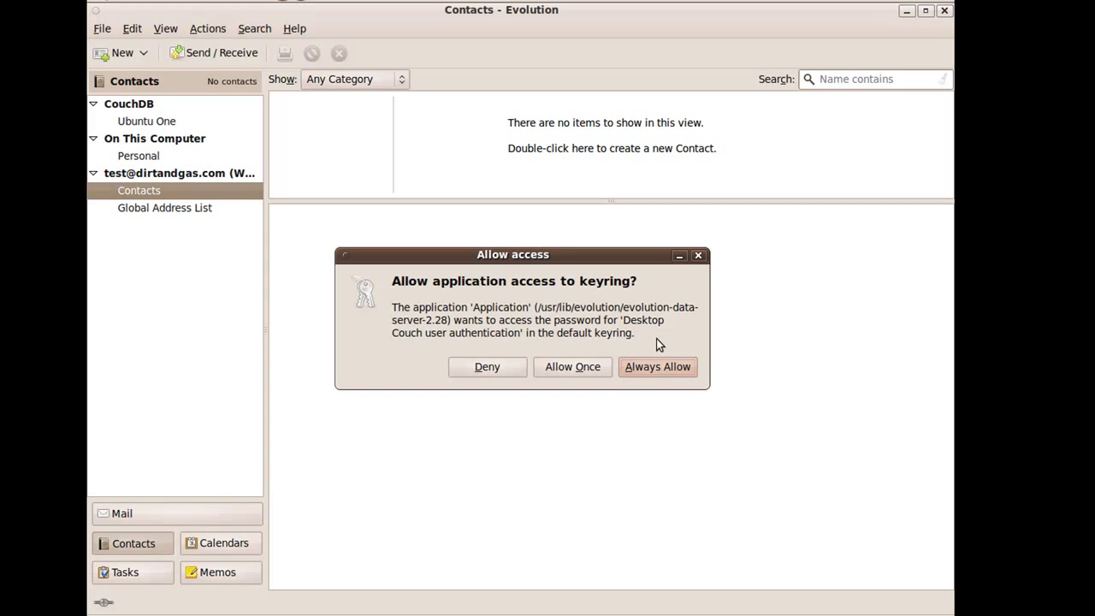
- Return to the Mail view and grant Evolution permanent keyring access with Always Allow
{"action": "left_click", "coordinate": [124, 512]}
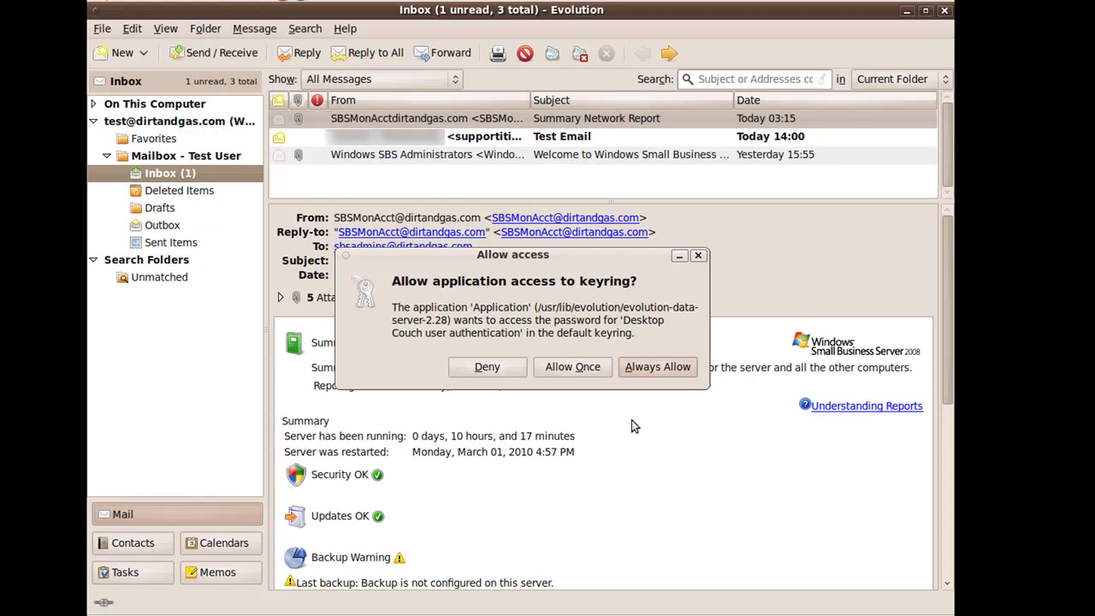
{"action": "left_click", "coordinate": [663, 367]}
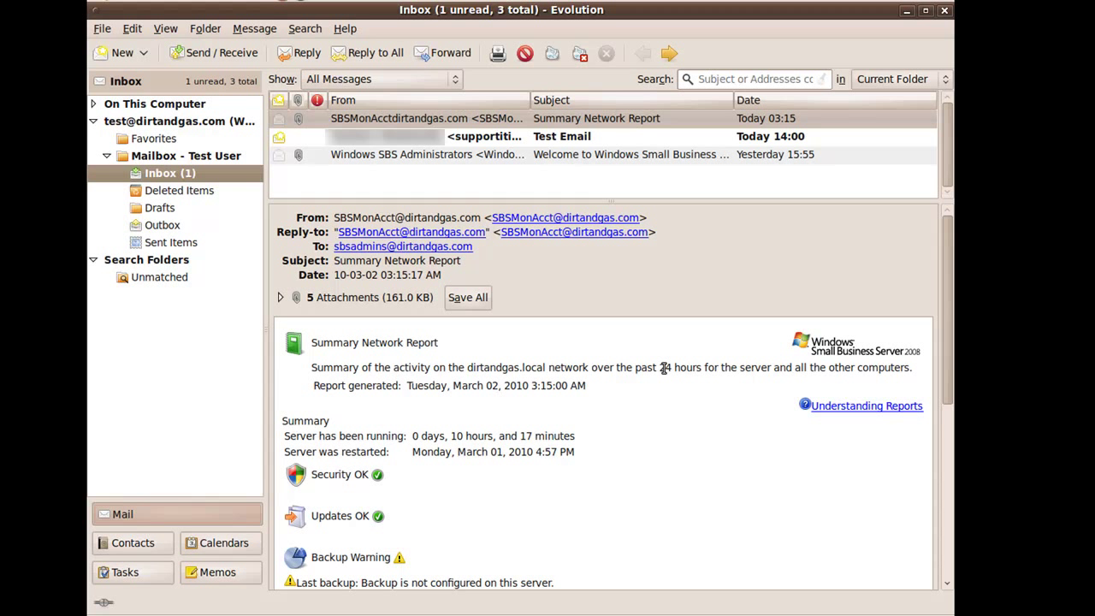